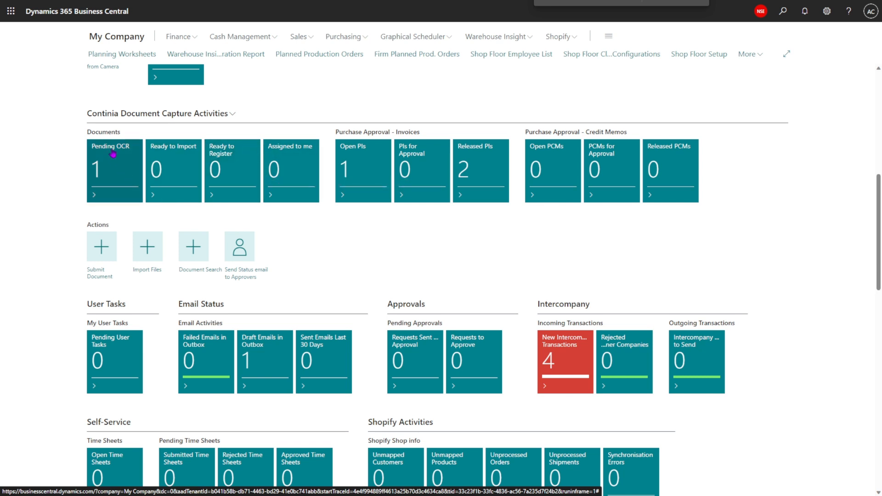
- Import the pending PURCHASE category document from the Pending OCR list and return to the home page
click(96, 175)
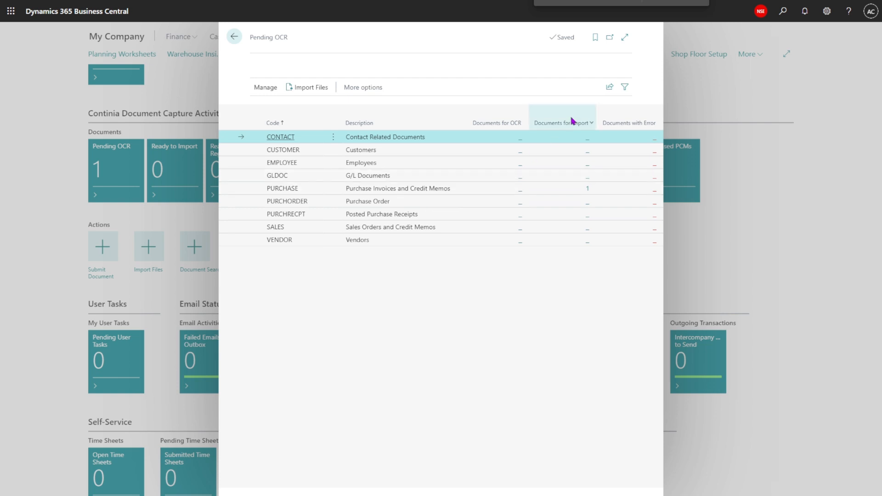
click(588, 189)
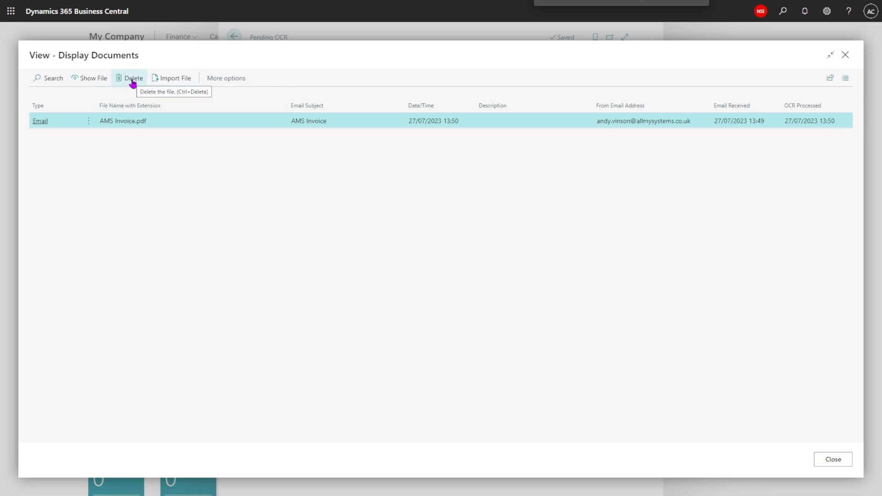
click(171, 82)
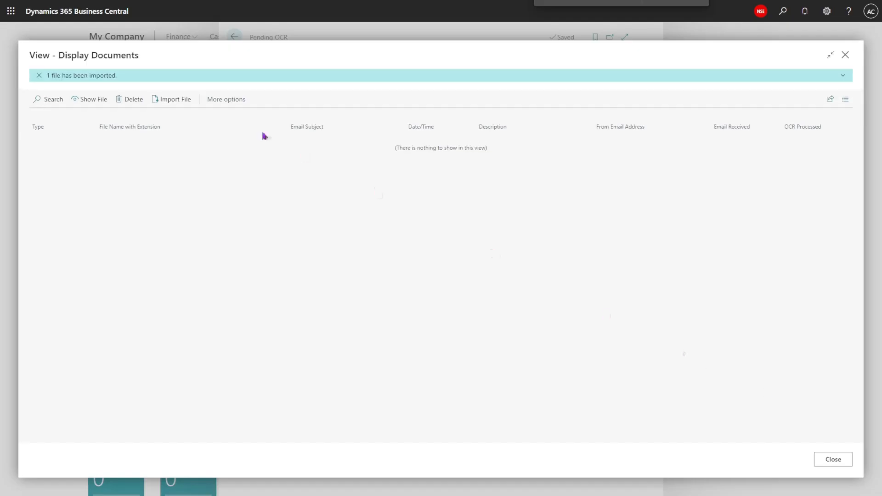
click(836, 461)
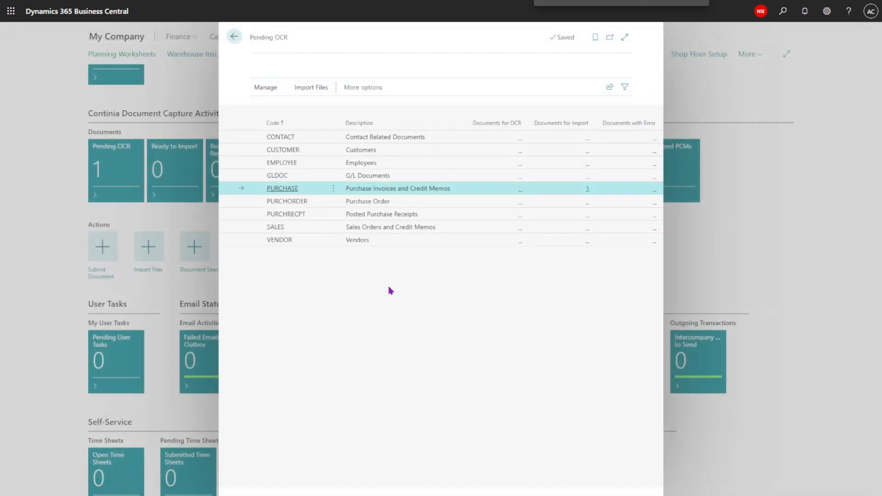
click(234, 37)
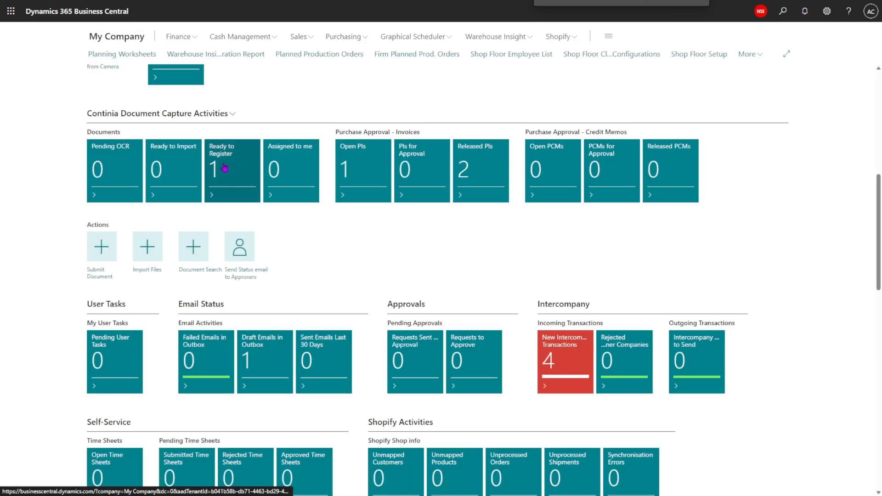
- Open the document ready to register and recapture the Invoice No. by selecting INV1001 on the invoice image
click(225, 167)
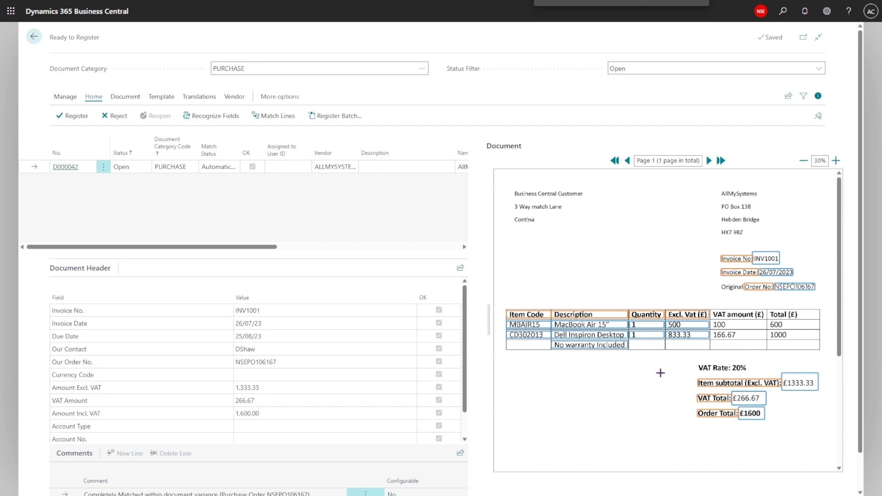
click(279, 347)
click(258, 311)
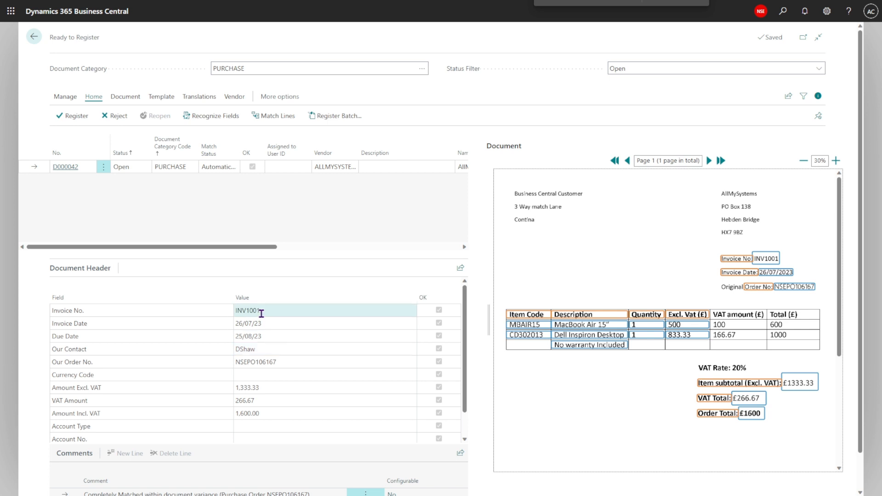
click(270, 310)
click(116, 307)
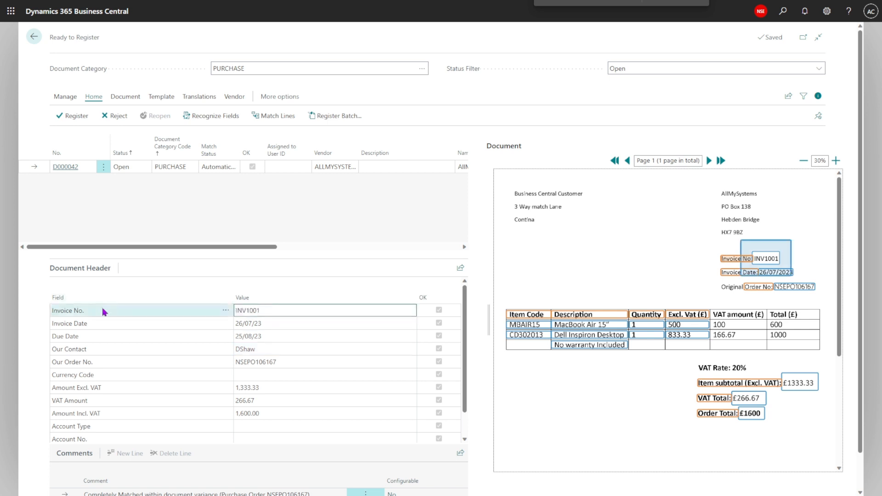
click(273, 309)
click(274, 309)
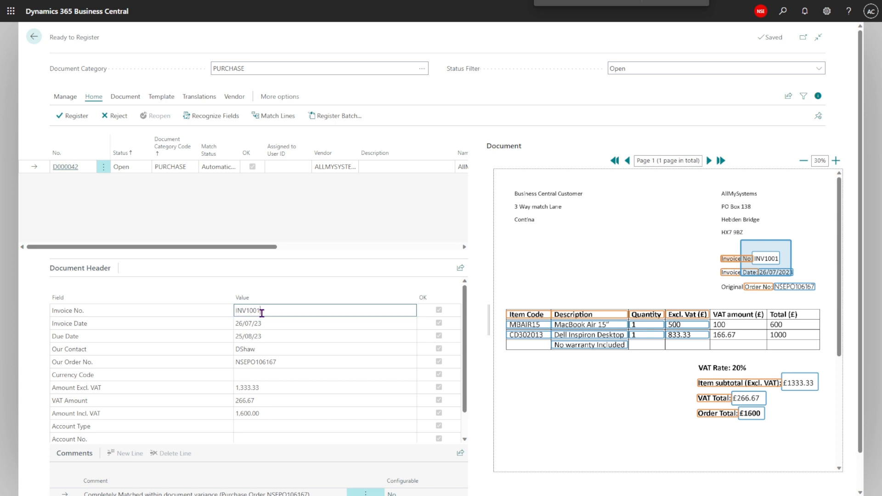
click(749, 251)
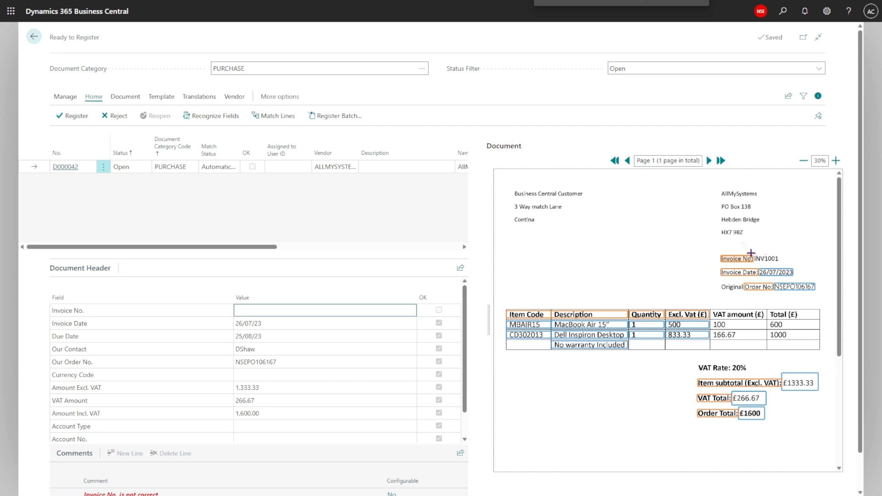
drag(753, 250, 785, 266)
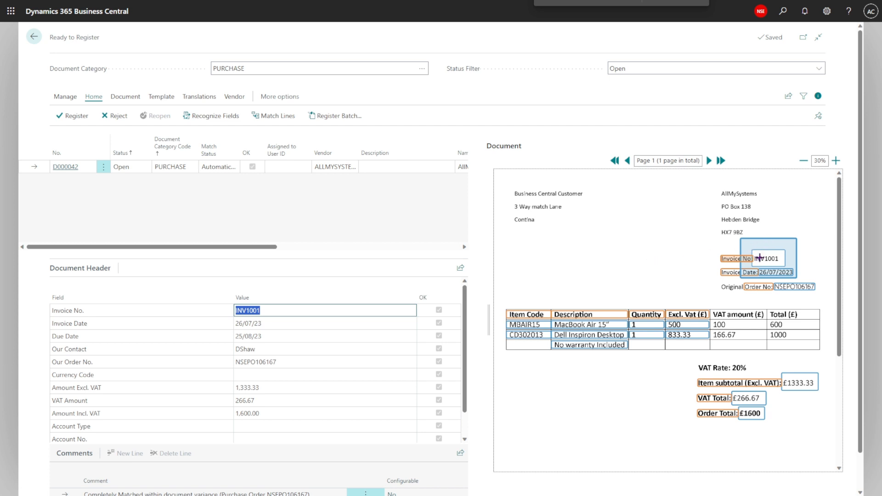
- Review each captured header field against its highlighted location on the invoice, and the document's comments
click(291, 323)
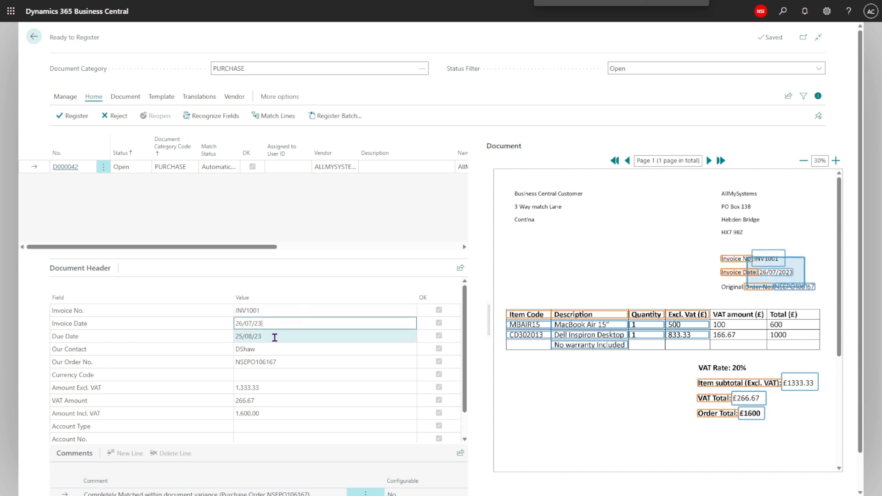
click(287, 362)
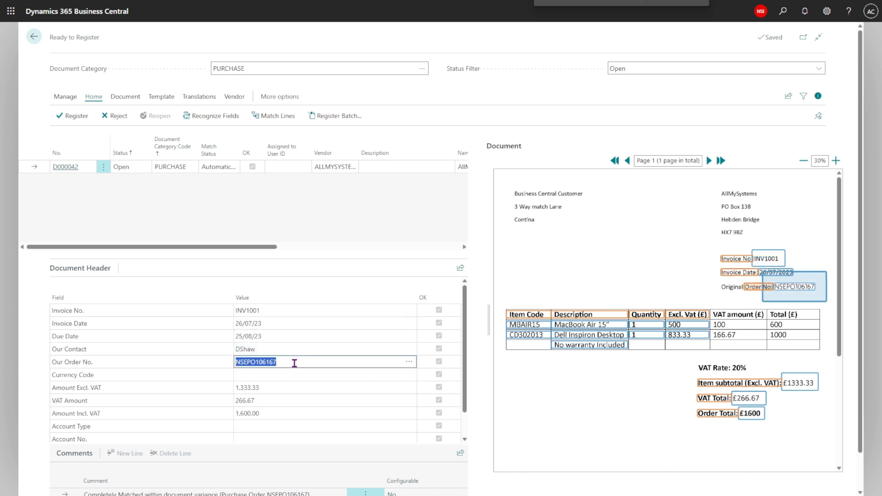
scroll(293, 386, down, 1)
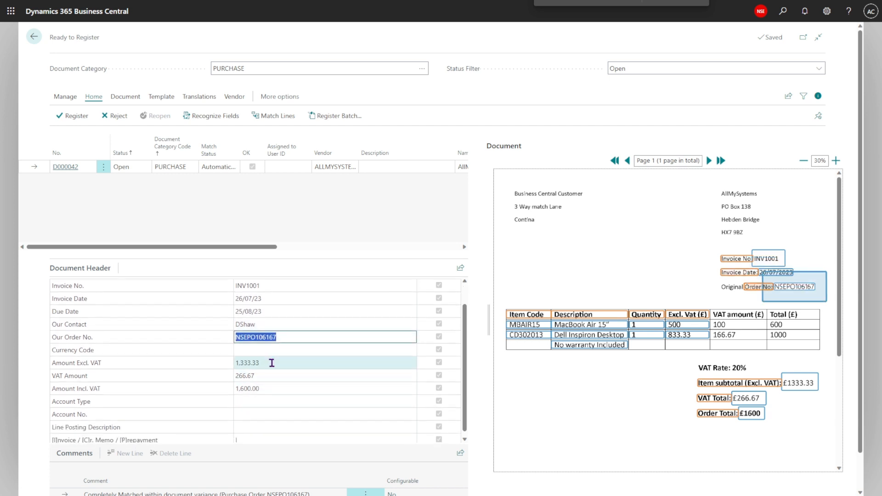
click(272, 363)
click(275, 374)
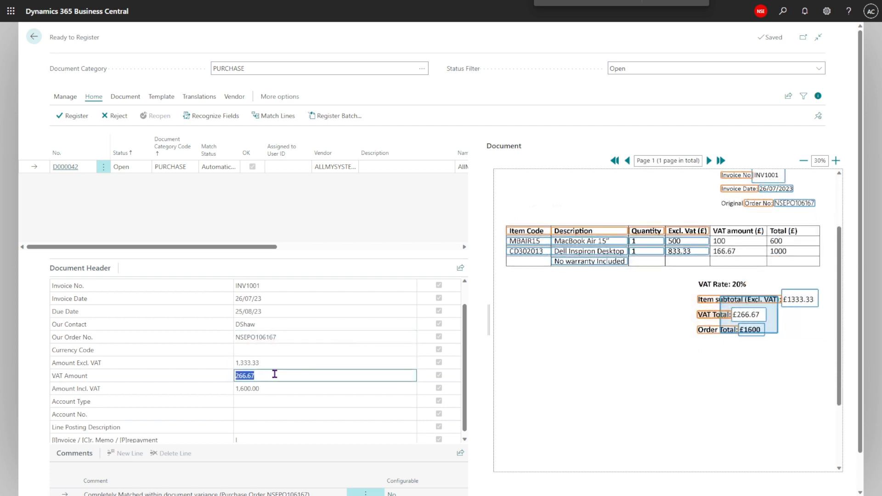
click(266, 388)
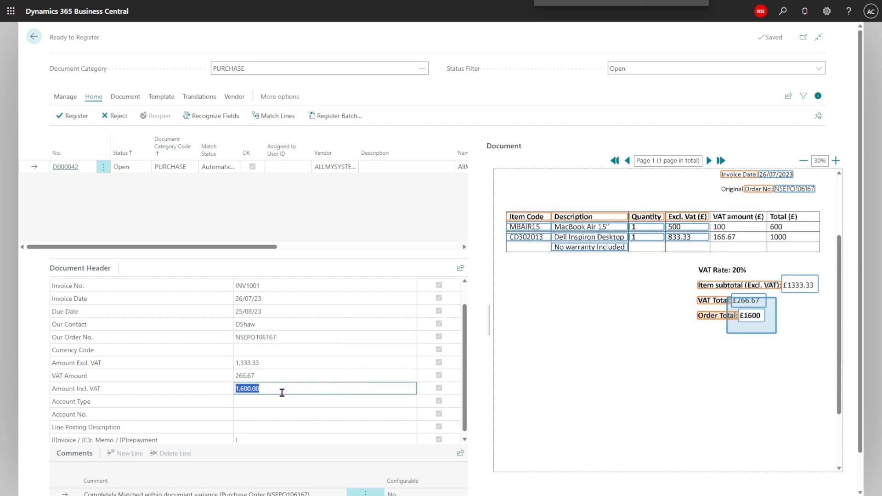
click(280, 390)
mouse_move(741, 331)
mouse_down()
mouse_move(744, 310)
mouse_move(773, 329)
mouse_up()
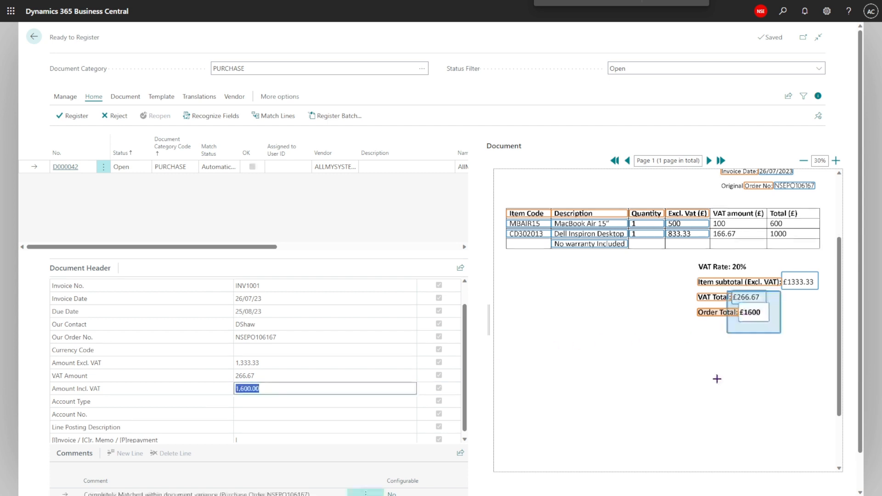
click(332, 390)
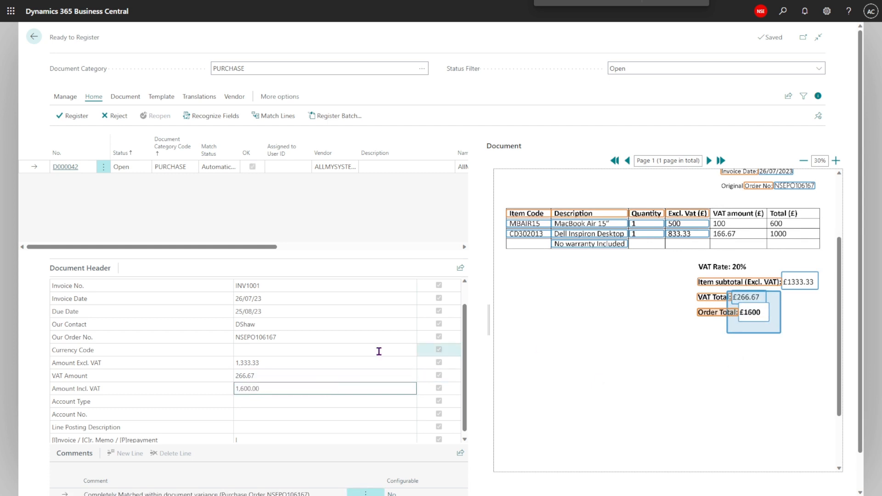
scroll(294, 346, down, 1)
scroll(473, 355, down, 1)
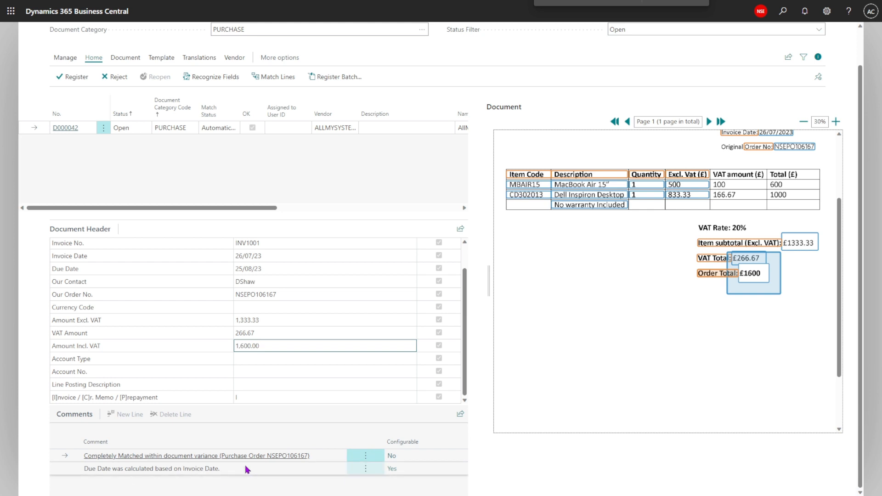
scroll(360, 420, up, 2)
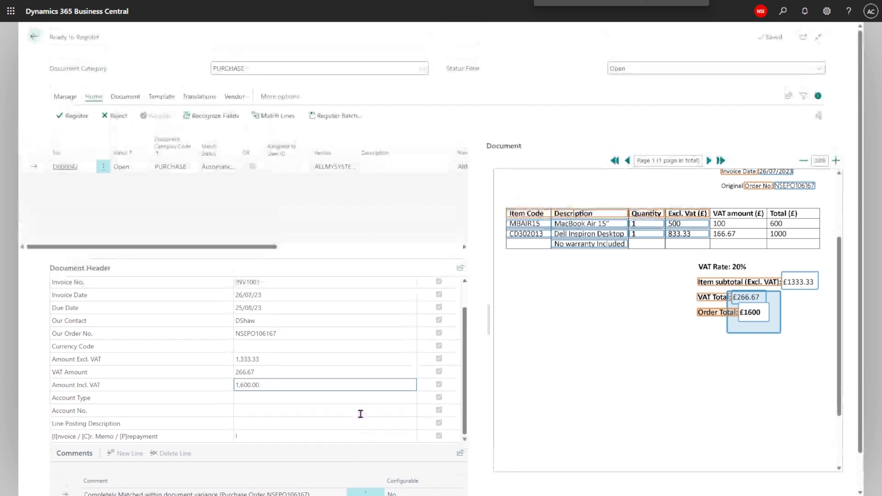
- Open the document card and review the captured invoice lines against the item table on the invoice
click(124, 99)
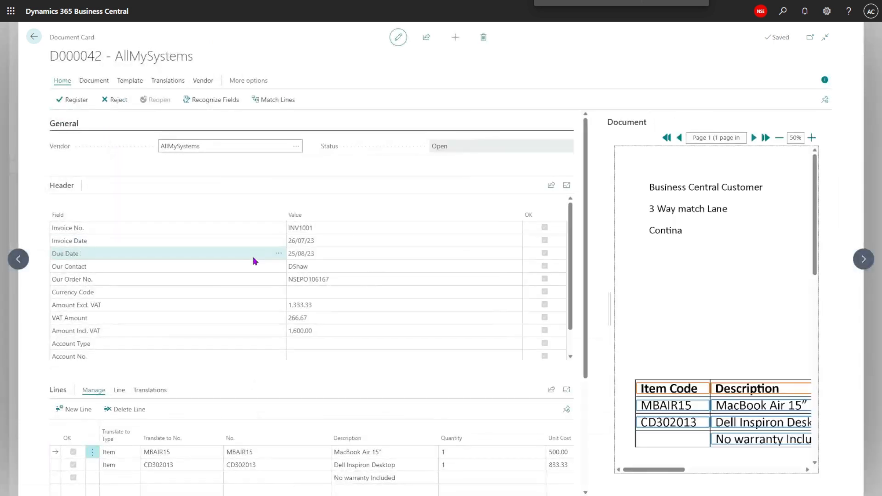
click(248, 451)
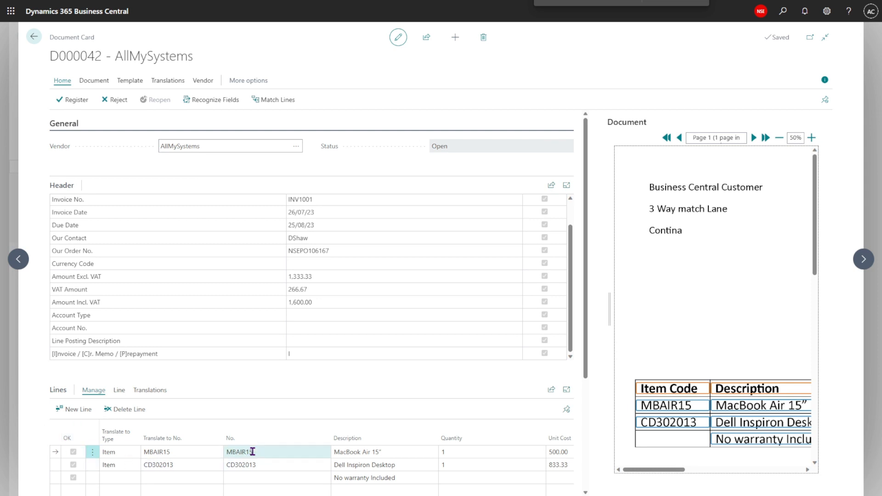
scroll(191, 360, up, 1)
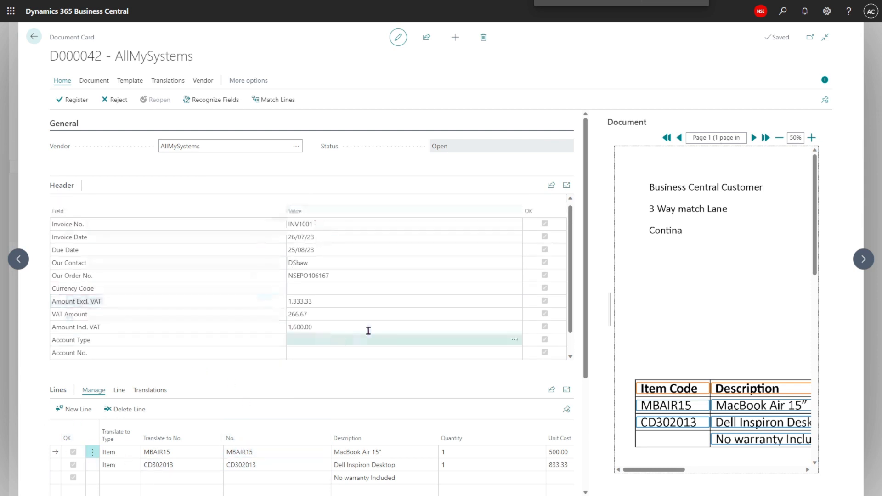
click(315, 352)
scroll(271, 403, down, 1)
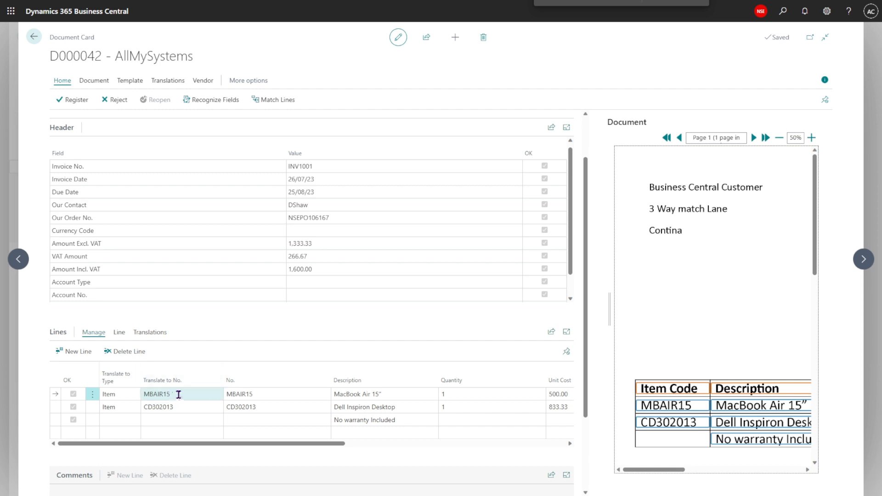
click(266, 397)
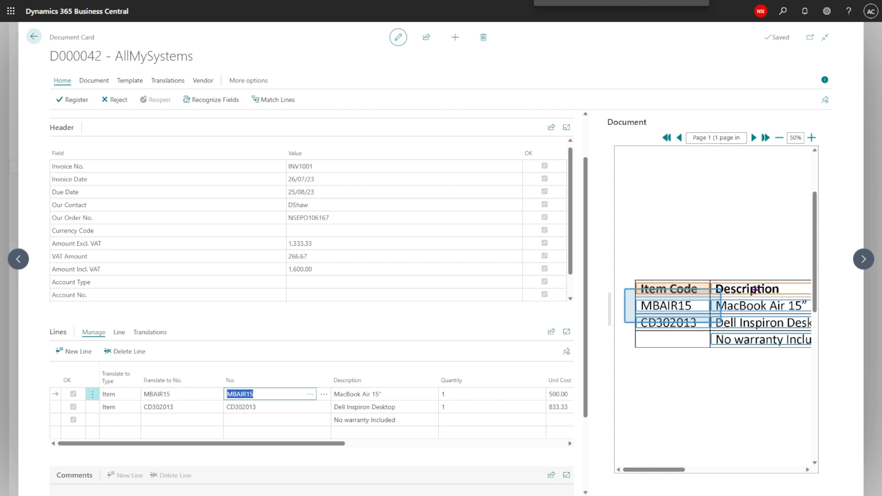
drag(340, 443, 516, 445)
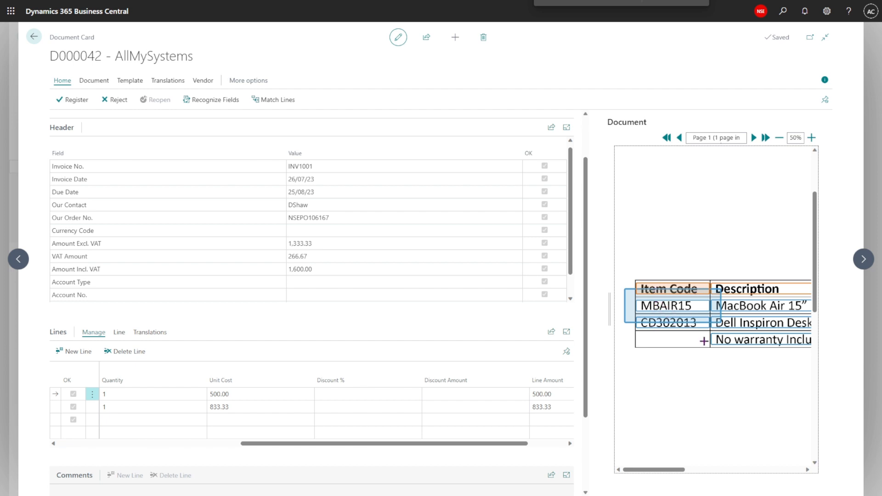
drag(281, 444, 69, 448)
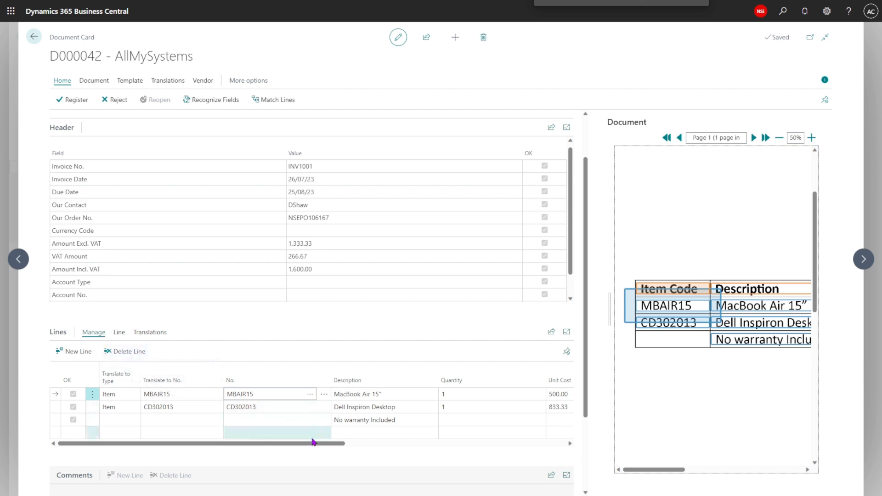
click(361, 421)
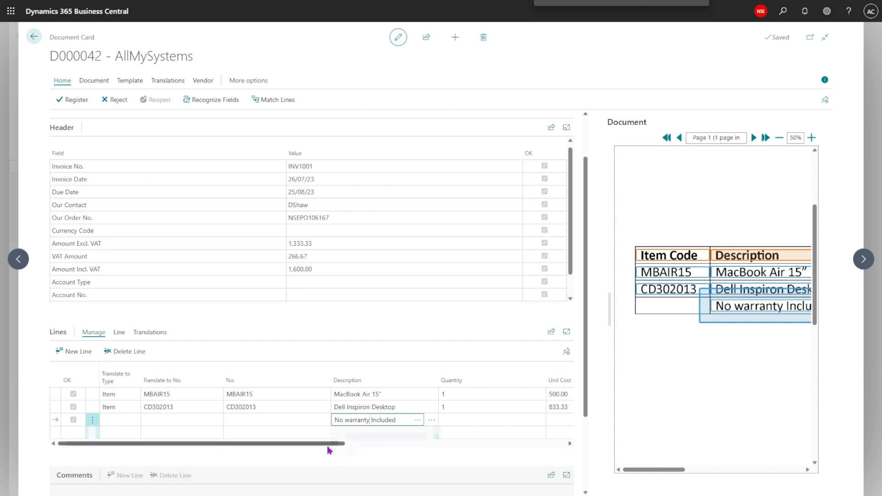
drag(329, 450, 414, 447)
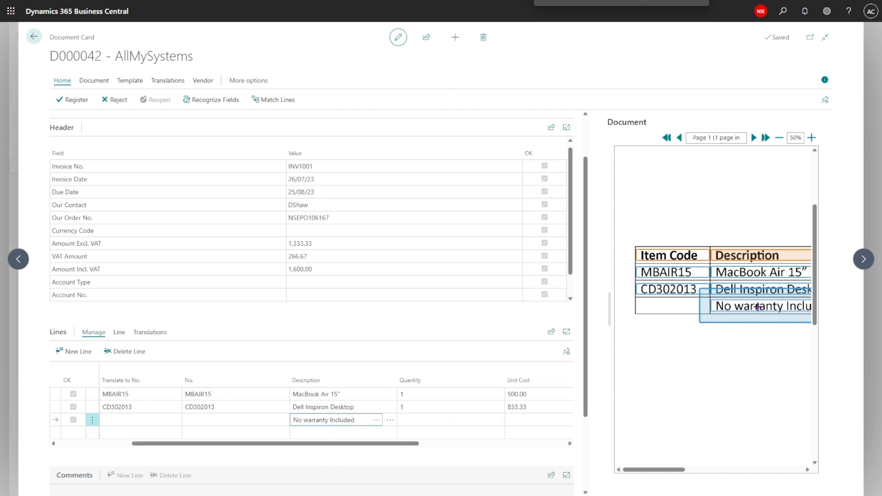
click(352, 394)
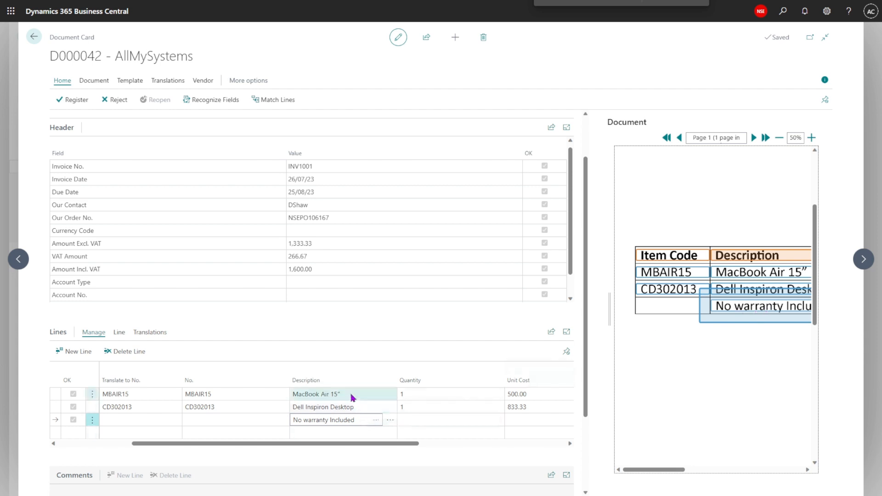
click(352, 394)
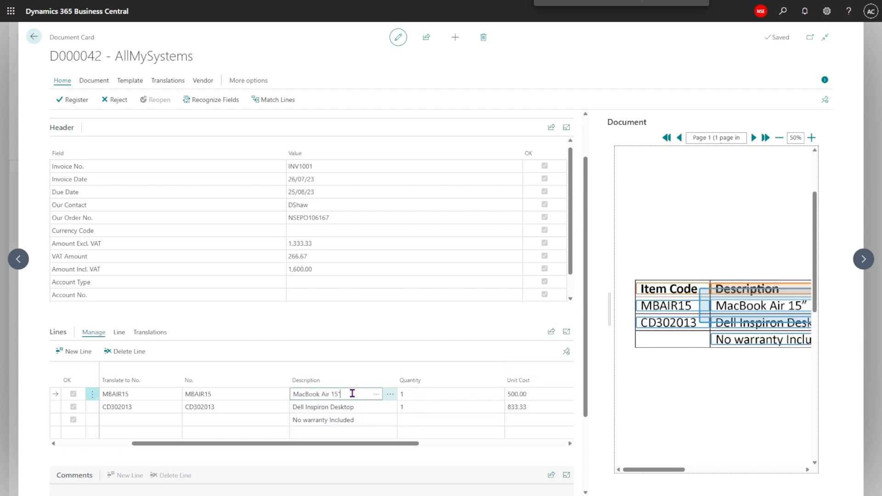
- Make the Description line field required in its template field card
click(390, 394)
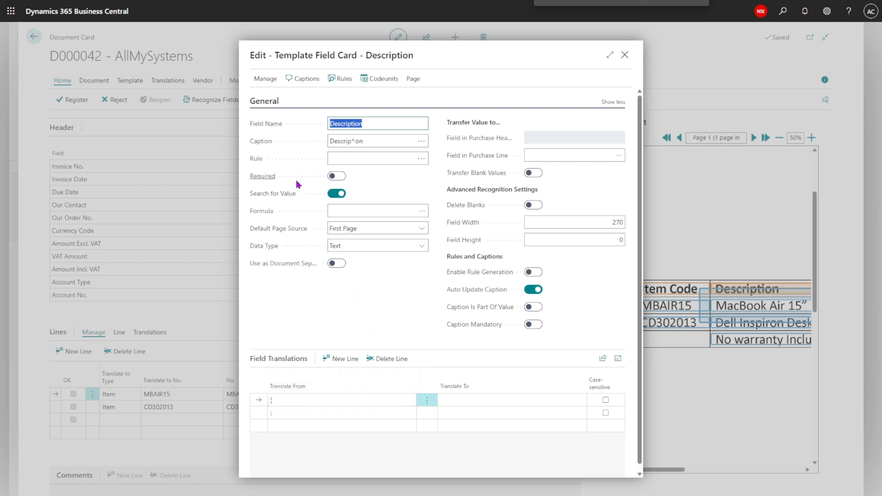
click(337, 179)
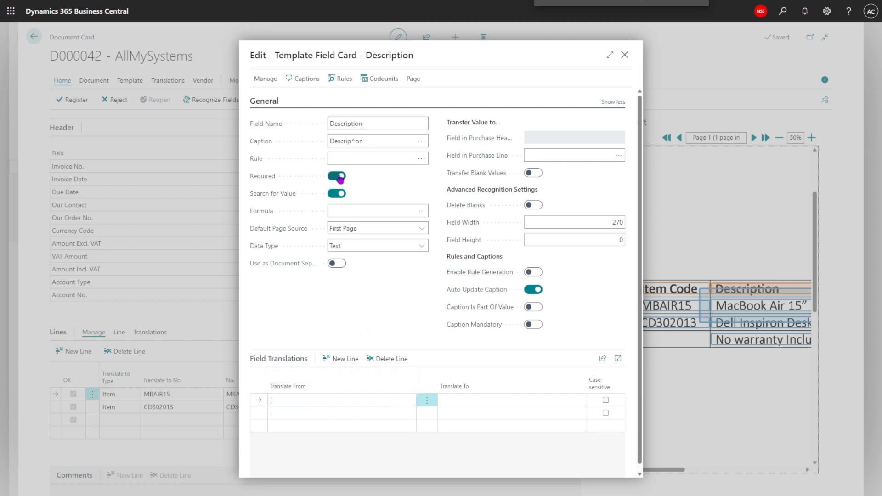
click(625, 55)
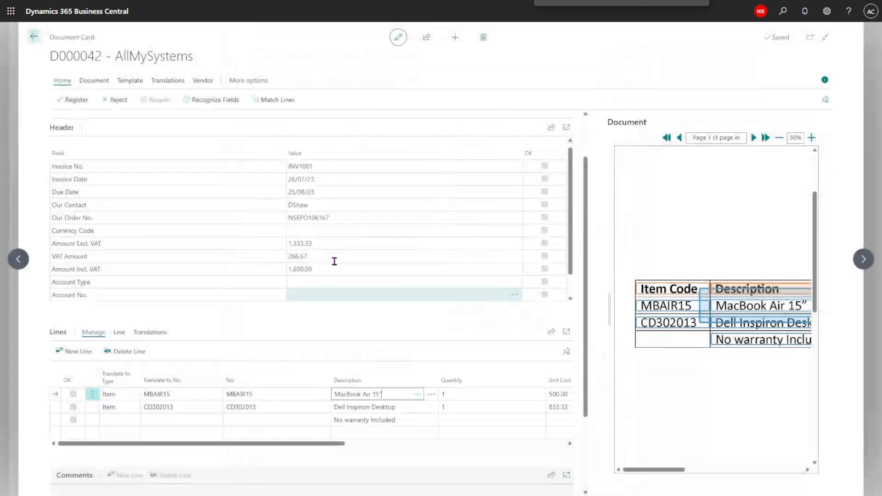
click(318, 293)
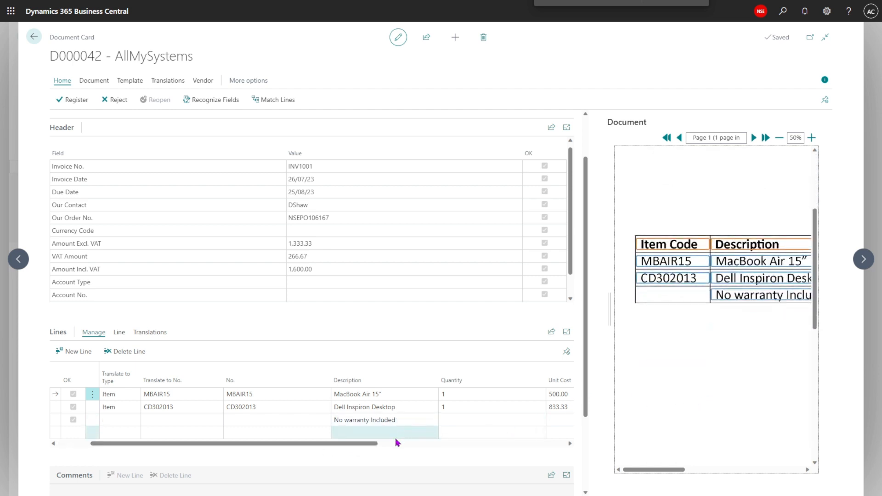
- Select the first line's Description cell and run Recognize Fields on the document
drag(338, 448, 373, 448)
click(358, 393)
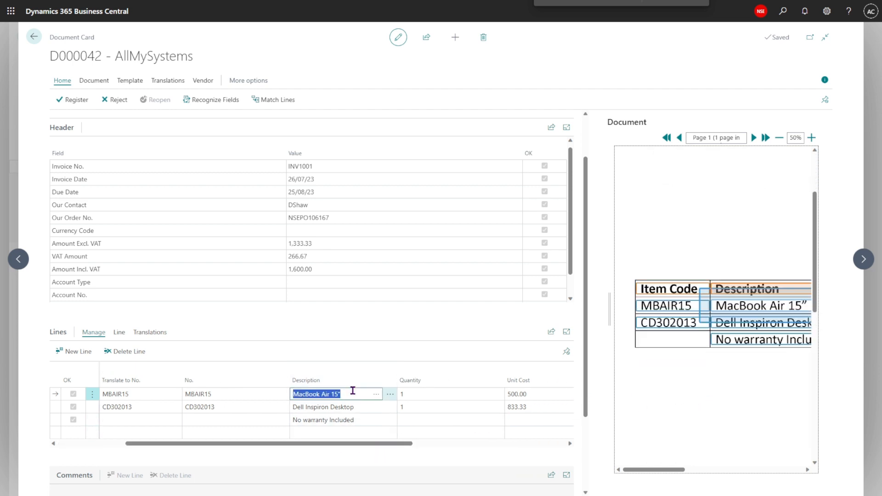
click(353, 391)
click(217, 102)
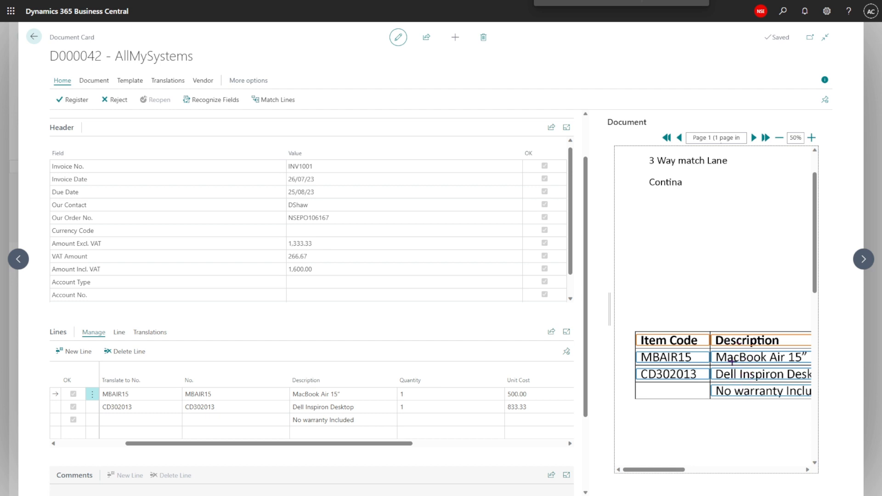
- Review the template field cards of the Description and Unit Cost line fields
click(380, 396)
click(387, 394)
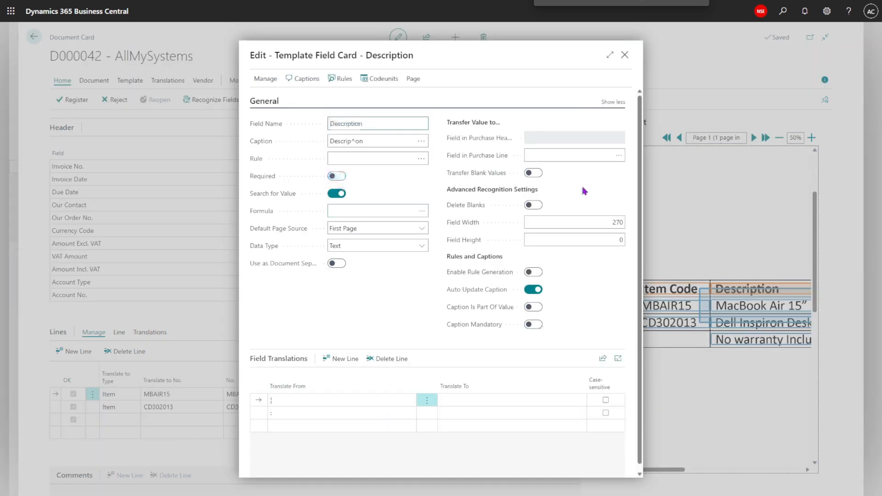
click(625, 55)
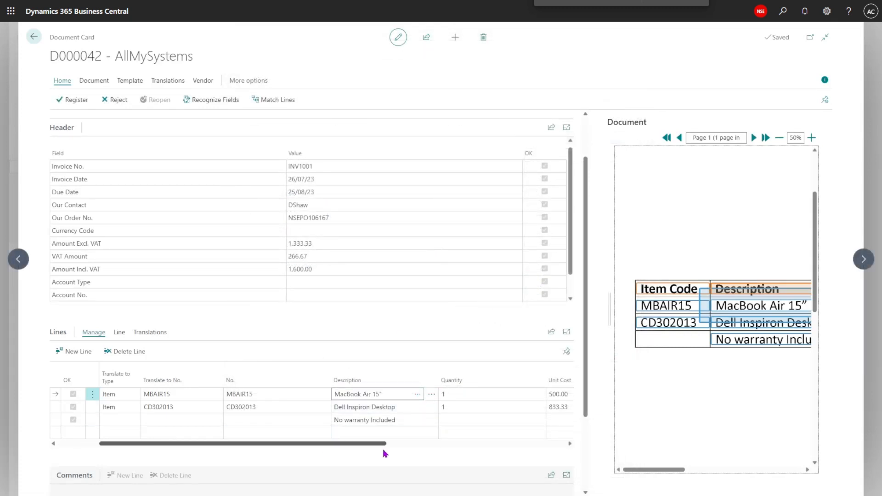
drag(384, 452, 433, 450)
click(463, 394)
click(522, 394)
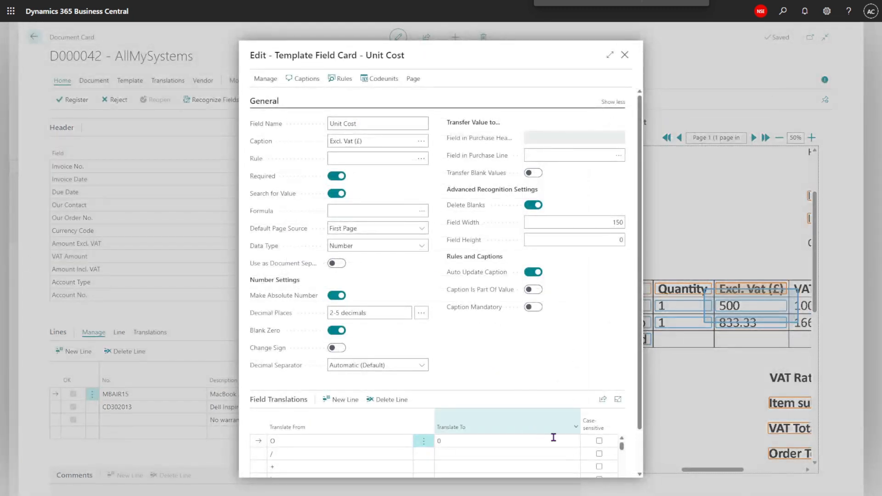
click(625, 55)
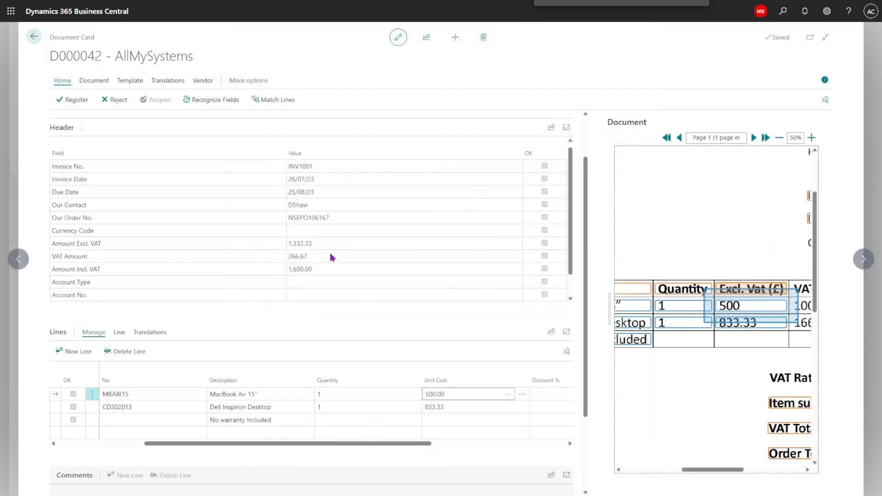
- Recognize the fields again and check the recaptured lines and comments against the invoice image
click(200, 102)
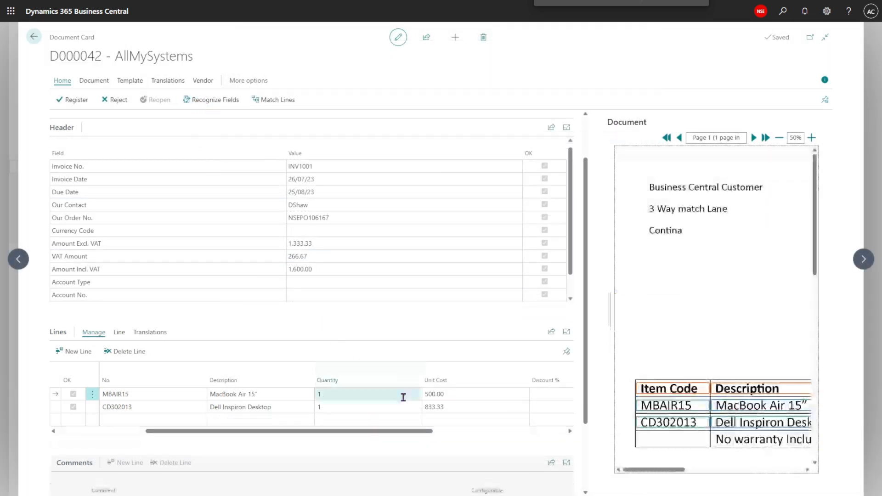
drag(661, 471, 721, 472)
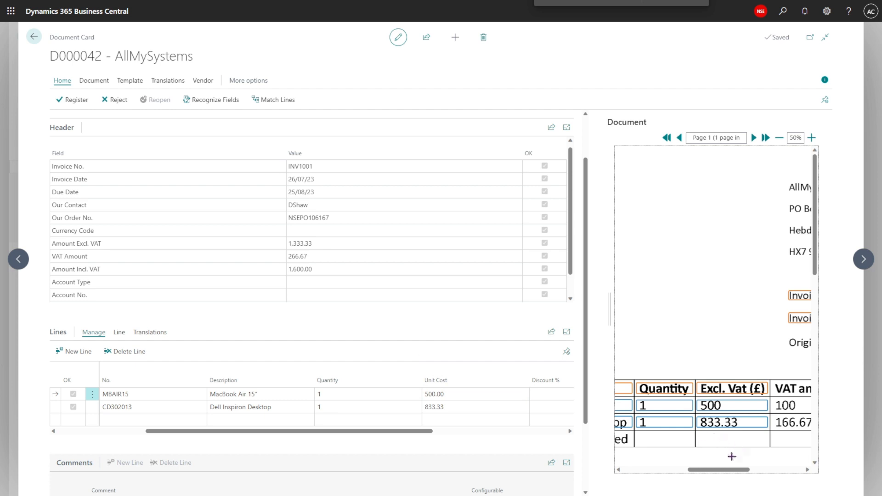
drag(696, 470, 648, 470)
scroll(370, 449, down, 2)
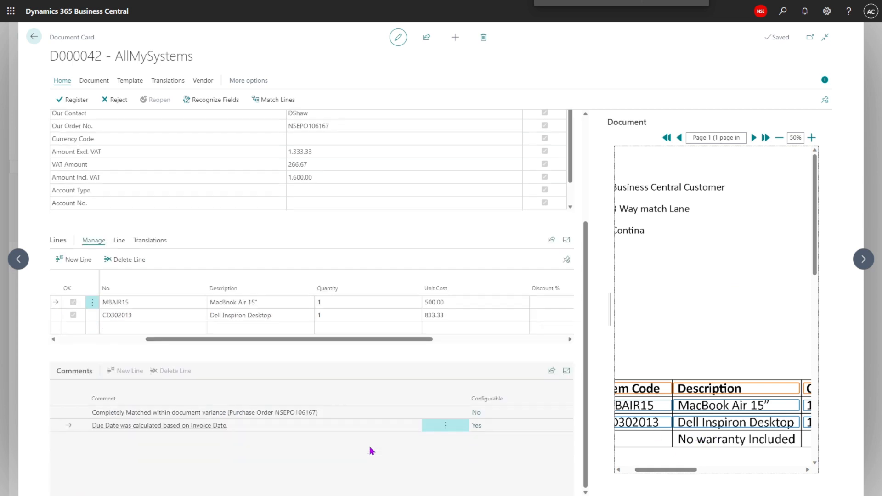
scroll(371, 450, up, 3)
scroll(371, 447, down, 3)
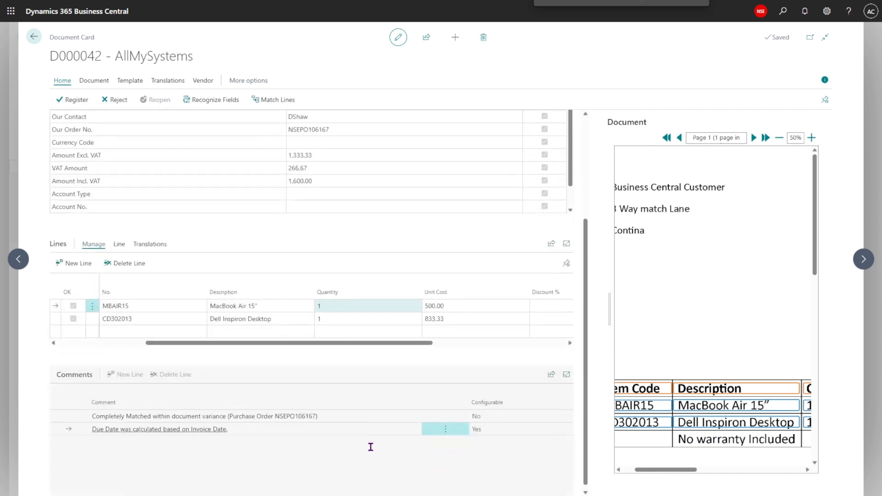
drag(642, 470, 610, 468)
- Open purchase order NSEPO106167 from the purchase orders list and review its lines
click(34, 37)
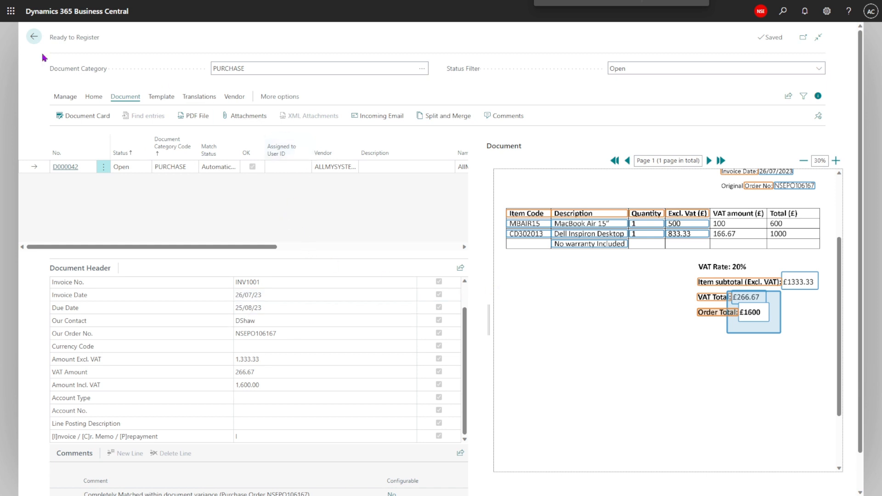
click(33, 39)
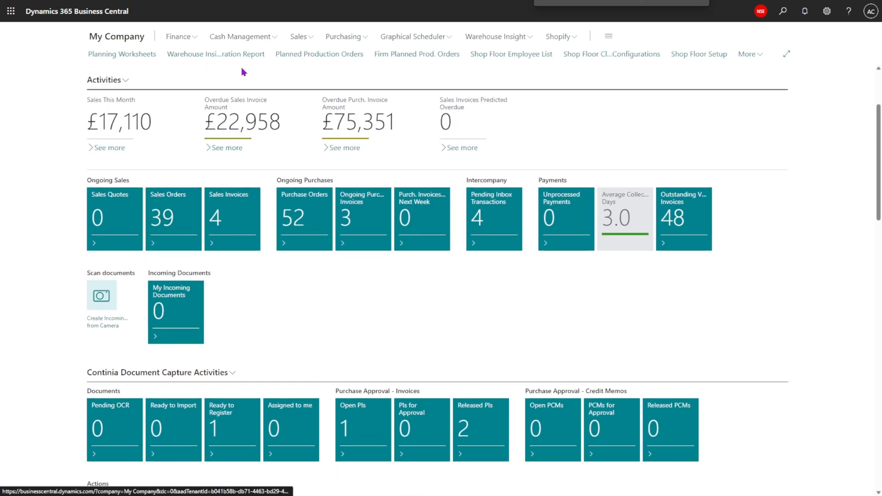
click(340, 36)
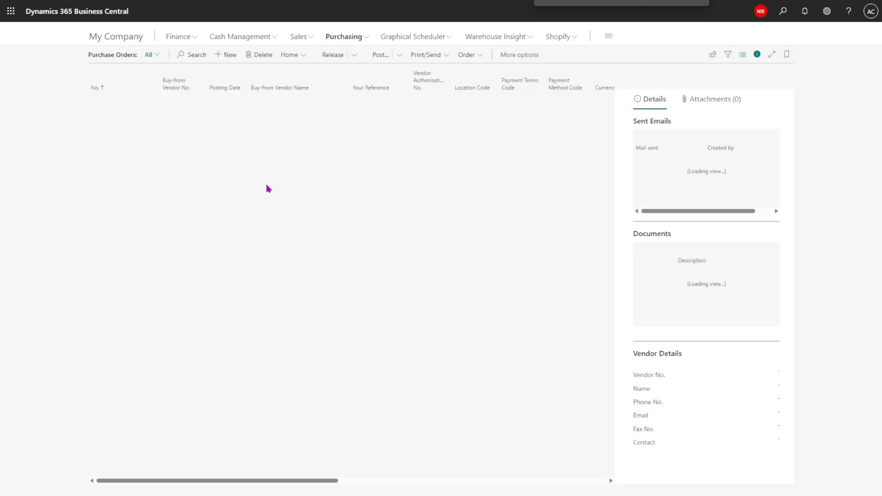
click(93, 89)
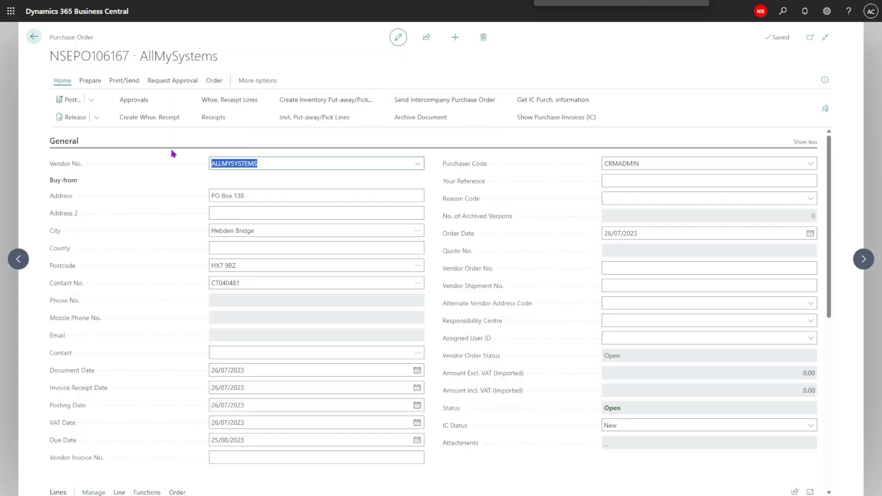
click(259, 163)
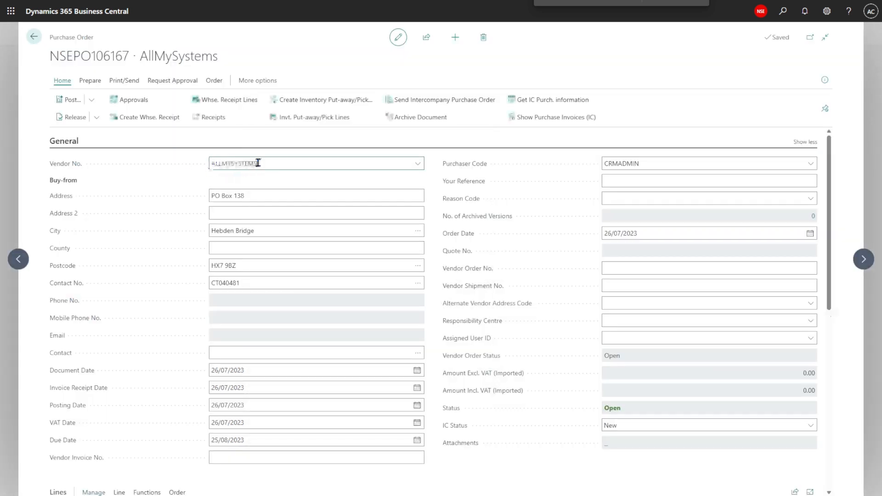
scroll(294, 239, down, 3)
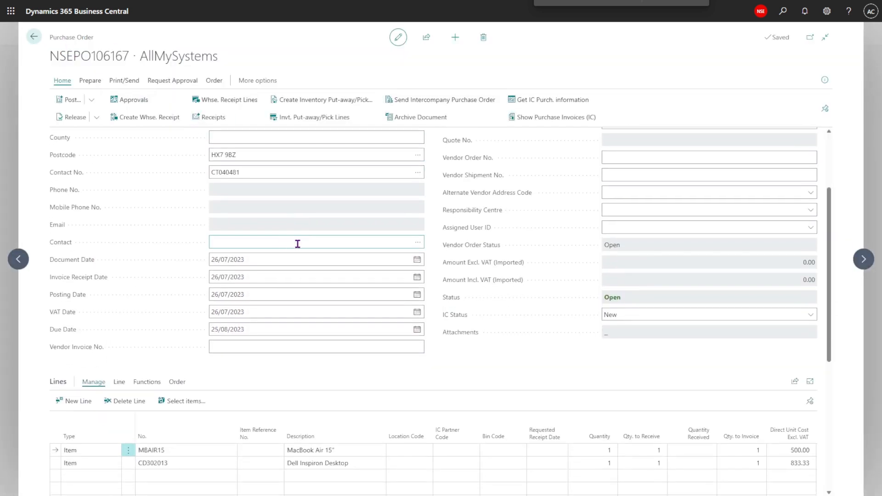
scroll(276, 233, up, 2)
scroll(474, 354, down, 3)
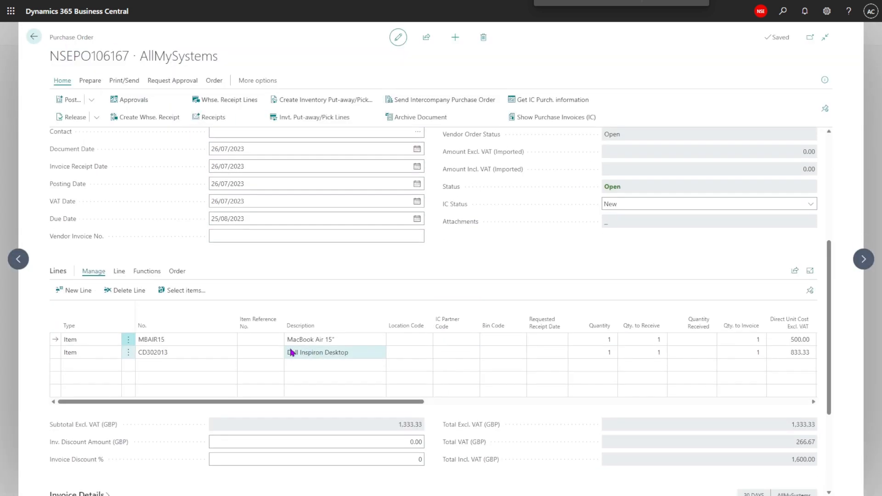
click(164, 339)
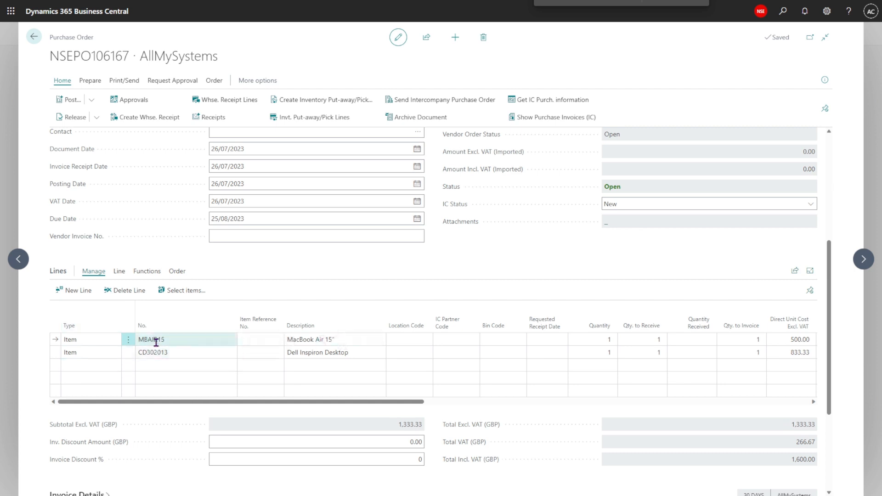
click(339, 343)
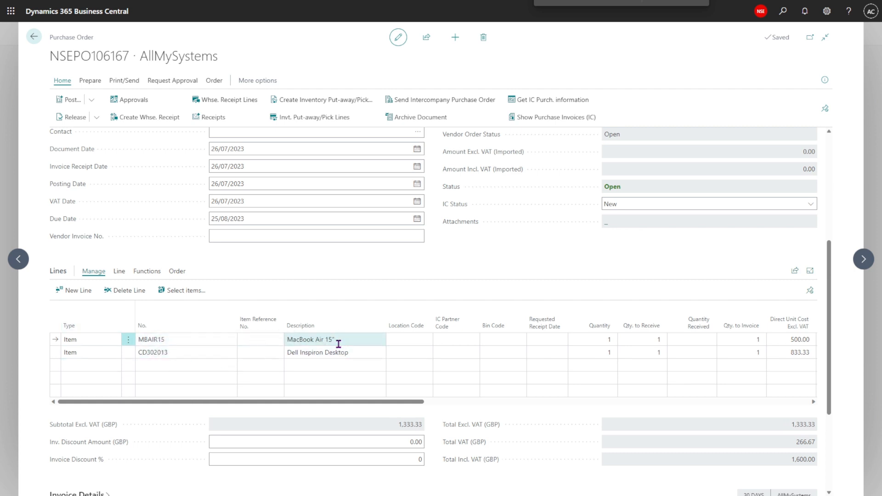
scroll(339, 344, up, 1)
- Return to the Document Capture documents ready to register
click(33, 37)
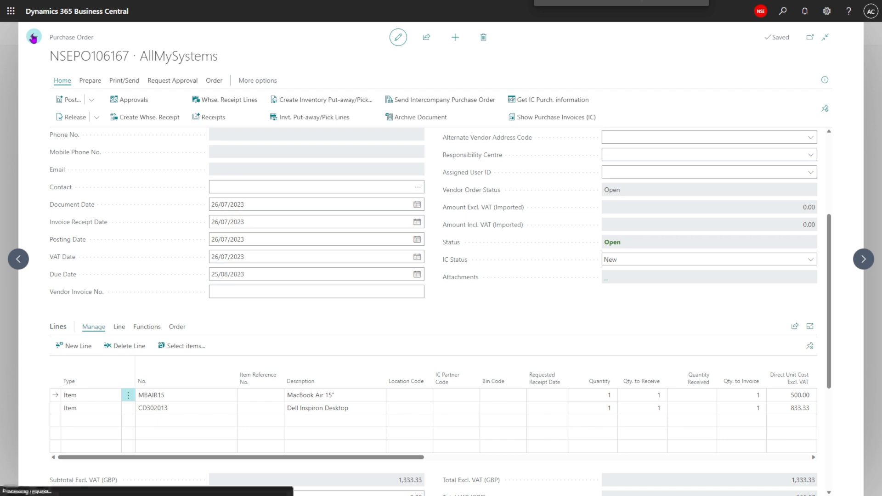
click(96, 37)
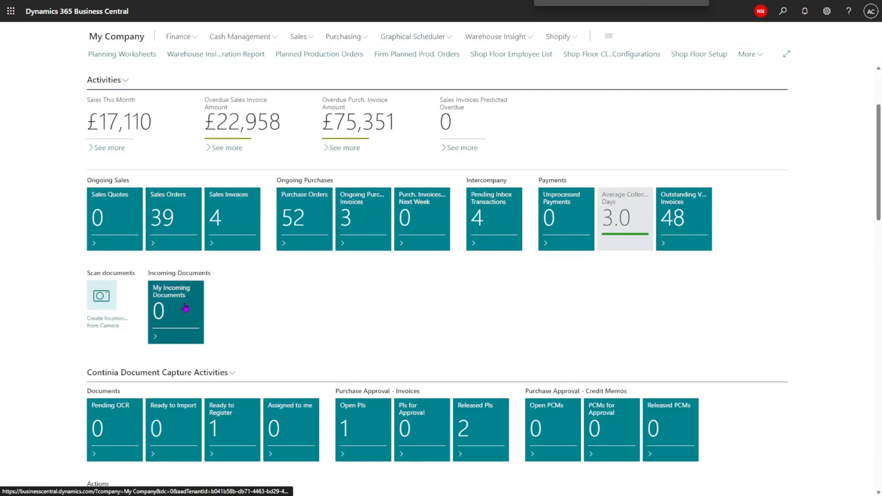
scroll(202, 307, down, 3)
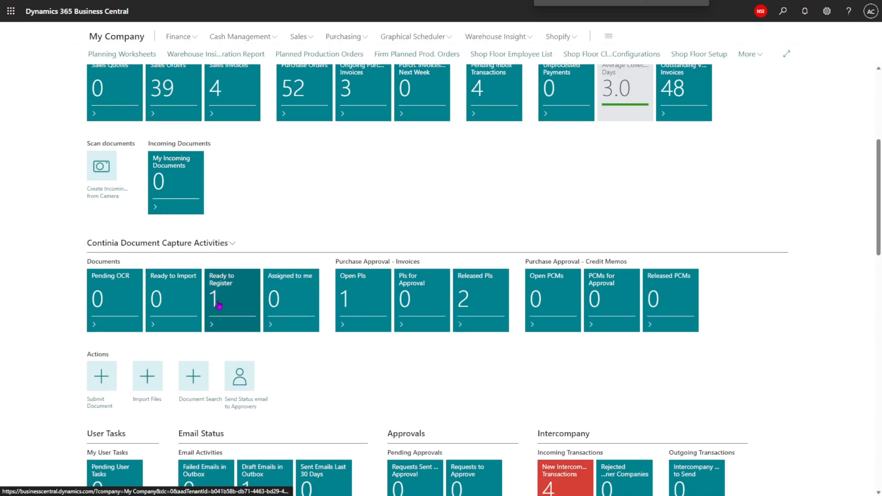
click(224, 304)
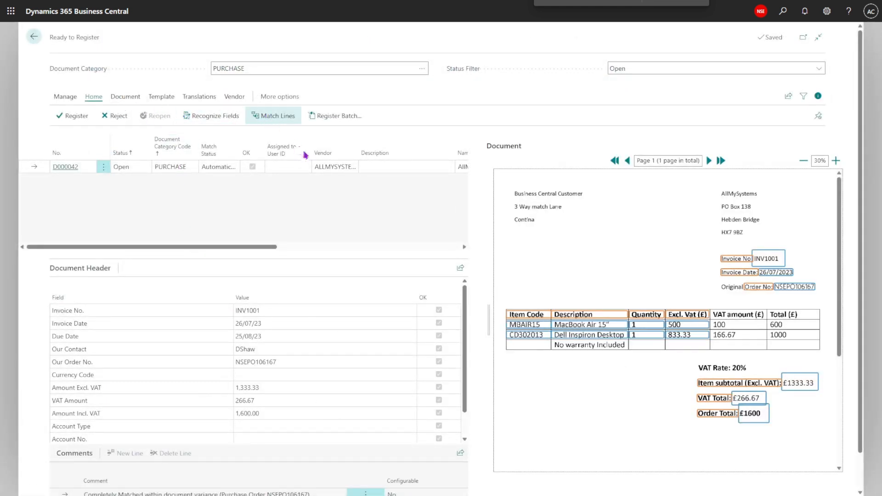
- Open line matching for the document and review the invoice lines matched to purchase order NSEPO106167
click(273, 116)
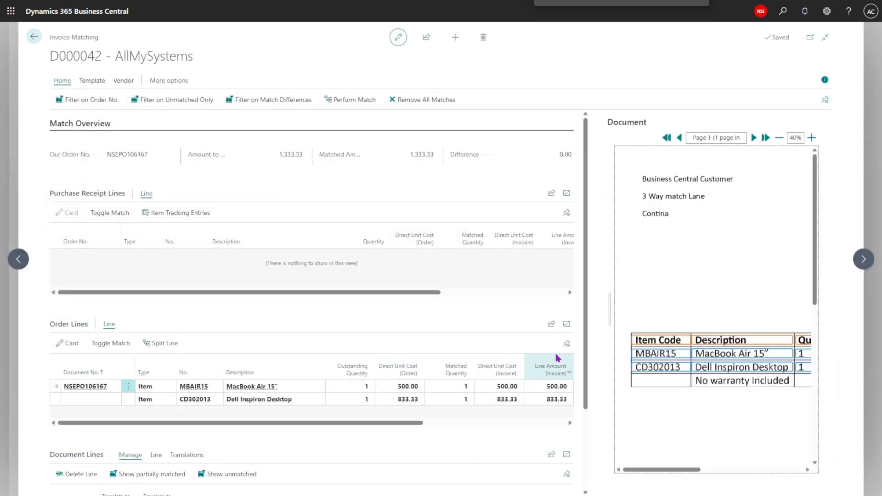
scroll(100, 413, down, 1)
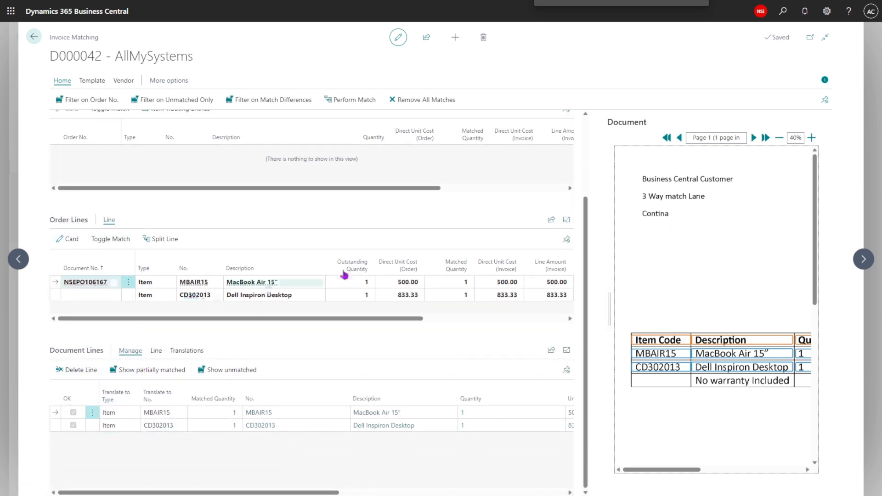
scroll(454, 317, up, 1)
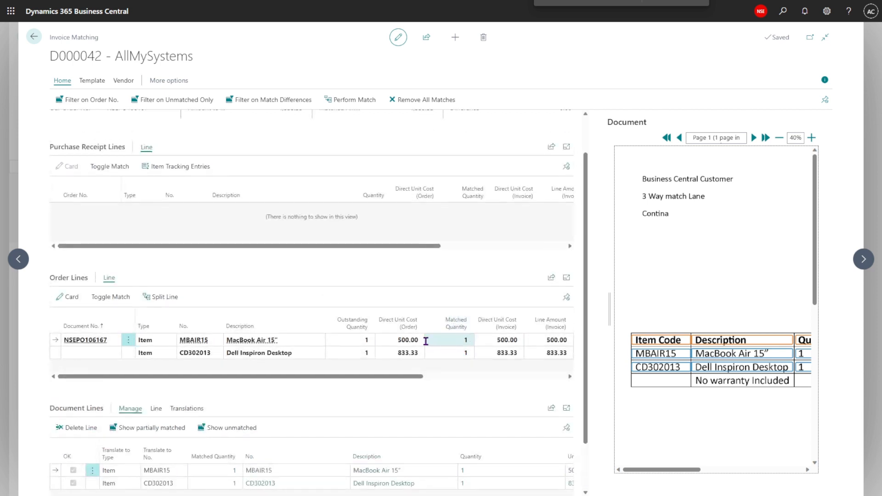
scroll(423, 341, up, 1)
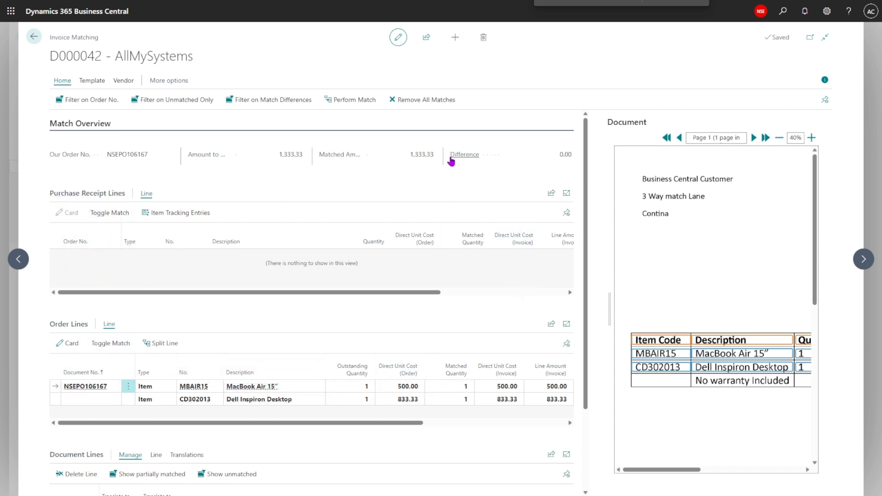
scroll(337, 321, down, 1)
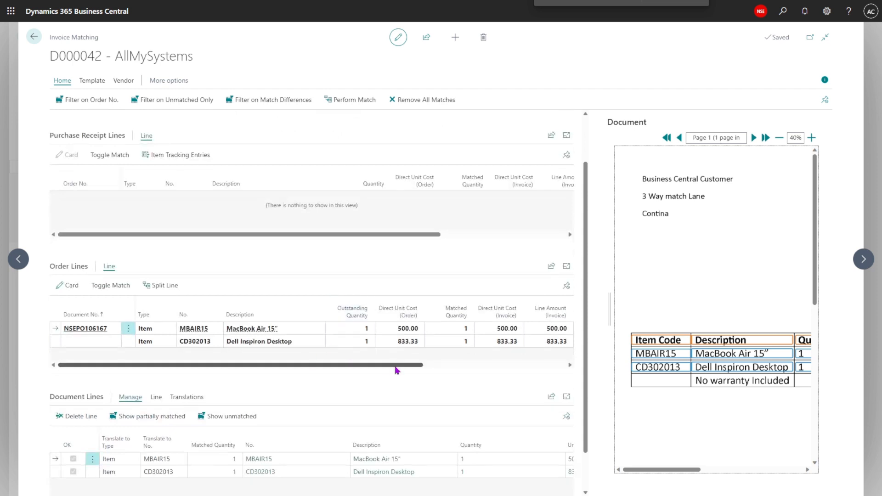
scroll(395, 370, down, 1)
scroll(360, 291, up, 2)
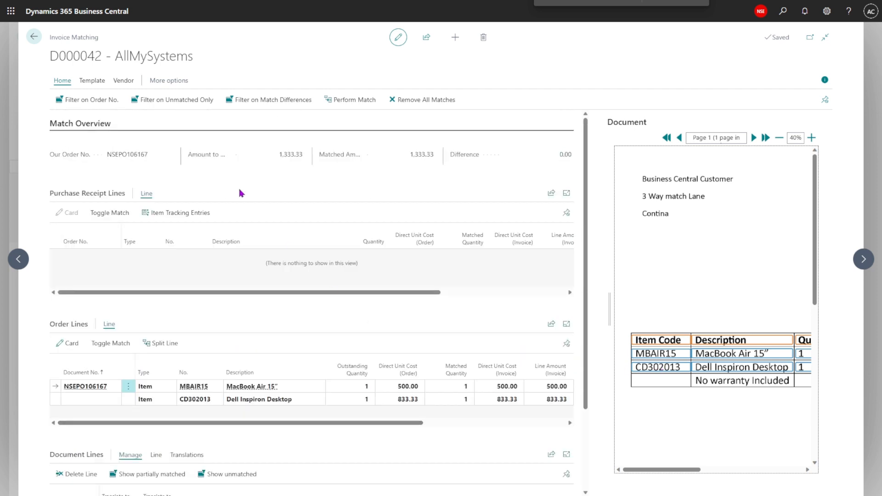
click(92, 81)
click(65, 81)
key(Escape)
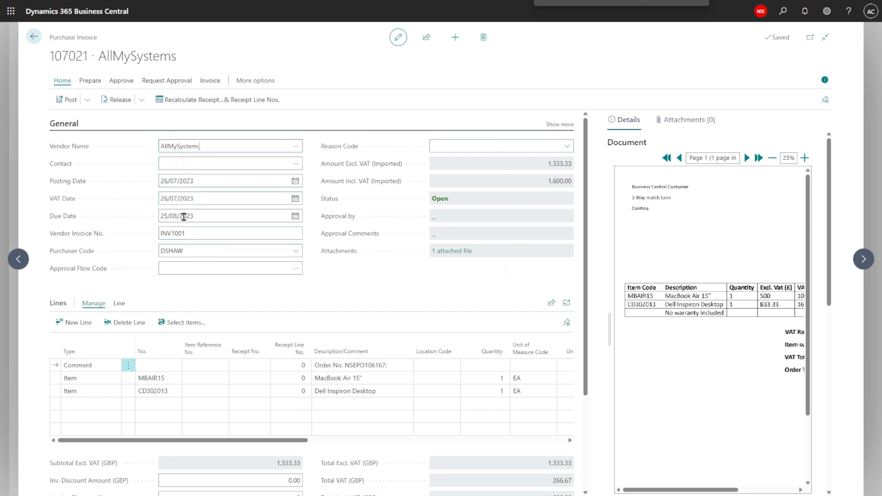
- Review the vendor invoice number and lines on the created purchase invoice
click(199, 233)
scroll(217, 251, down, 1)
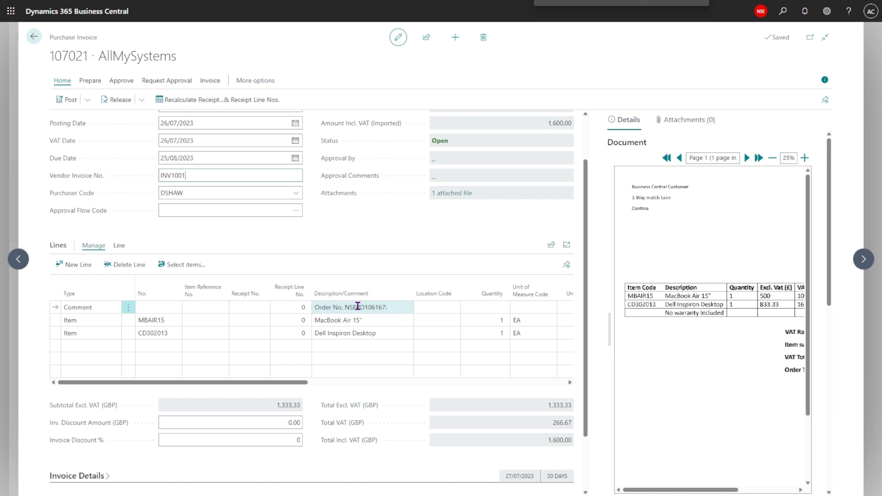
click(394, 308)
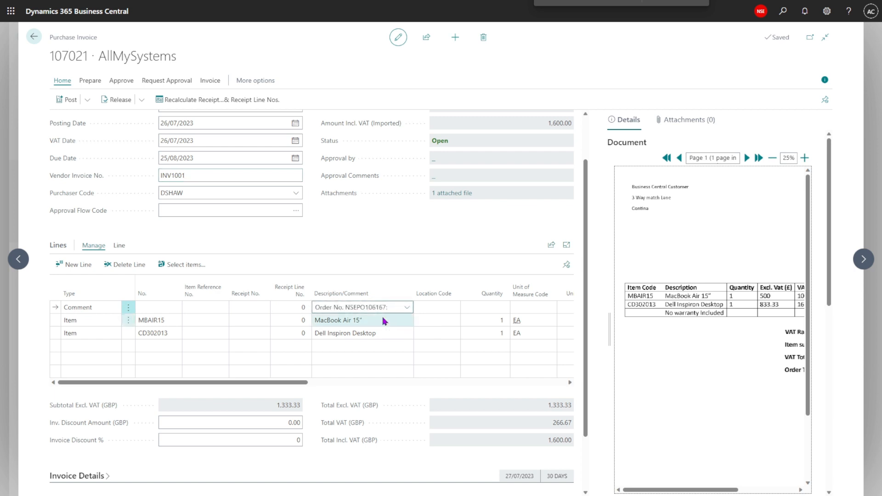
scroll(385, 321, up, 1)
- Try to post the purchase invoice
click(88, 100)
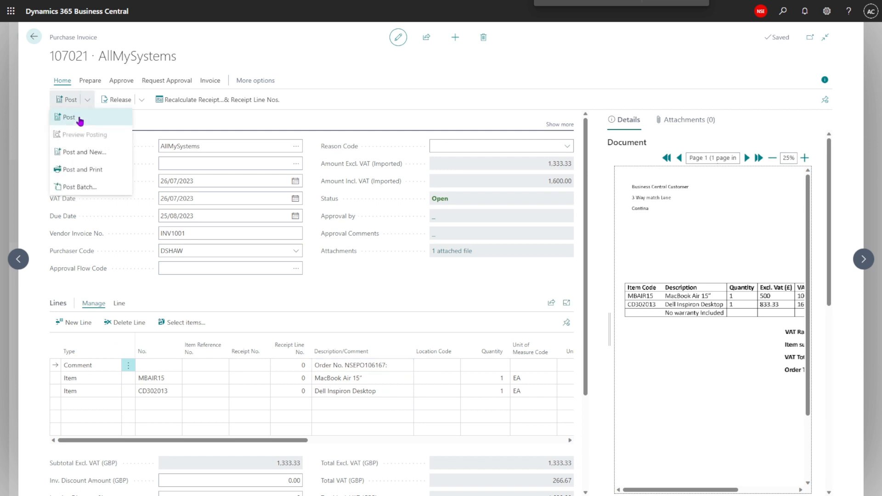
click(80, 120)
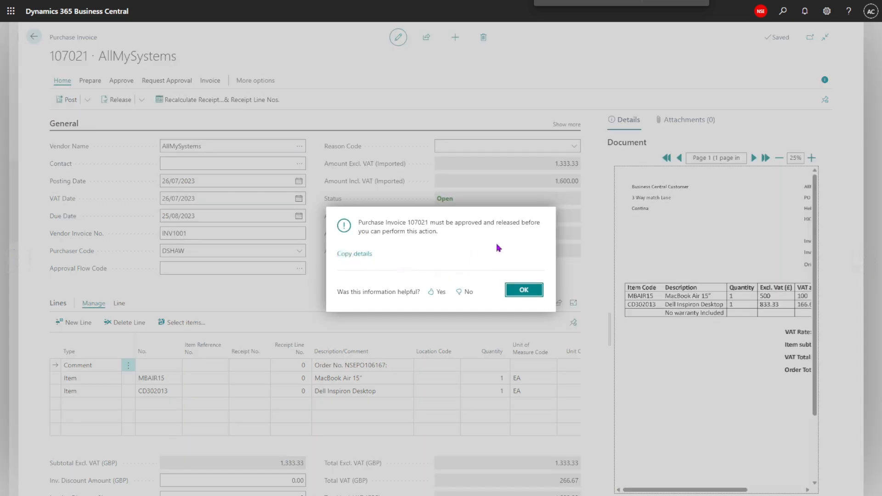
click(523, 292)
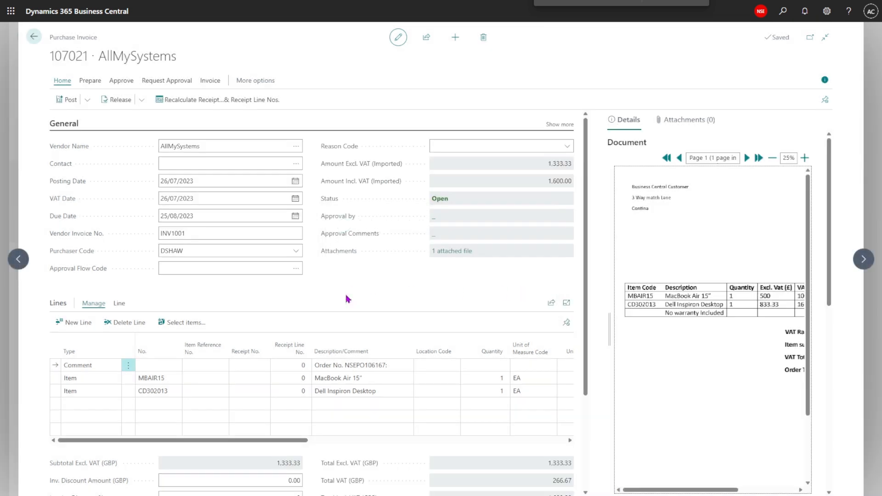